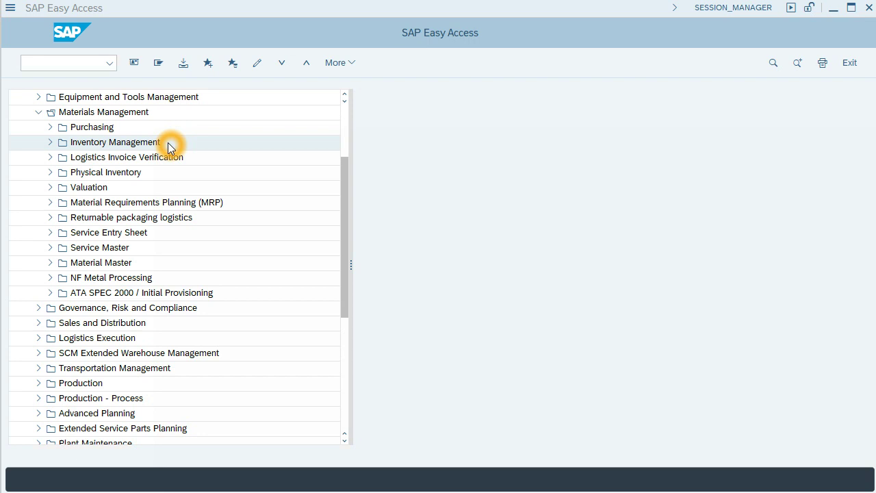
- Expand Inventory Management and its Goods Movement folder to show the goods movement transactions
click(50, 145)
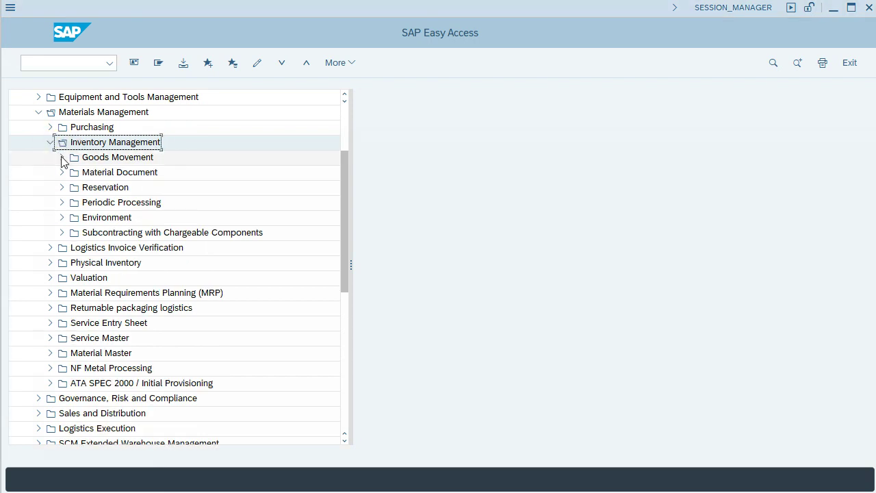
click(63, 159)
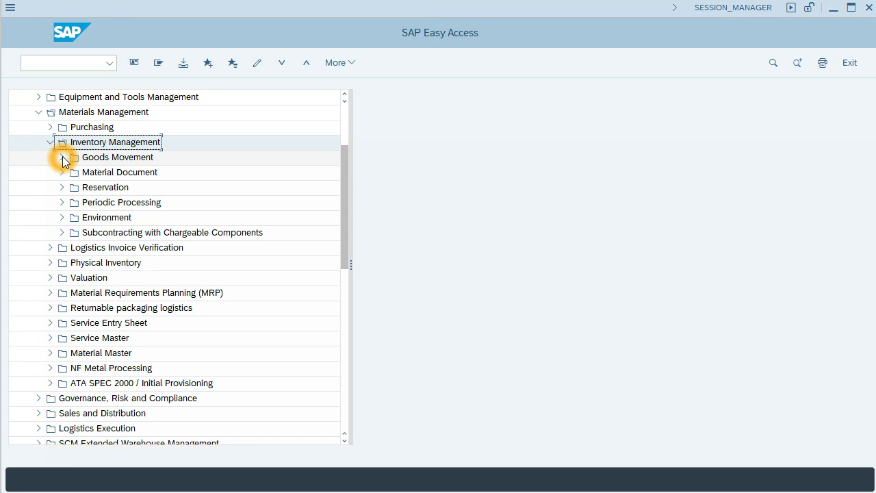
click(122, 186)
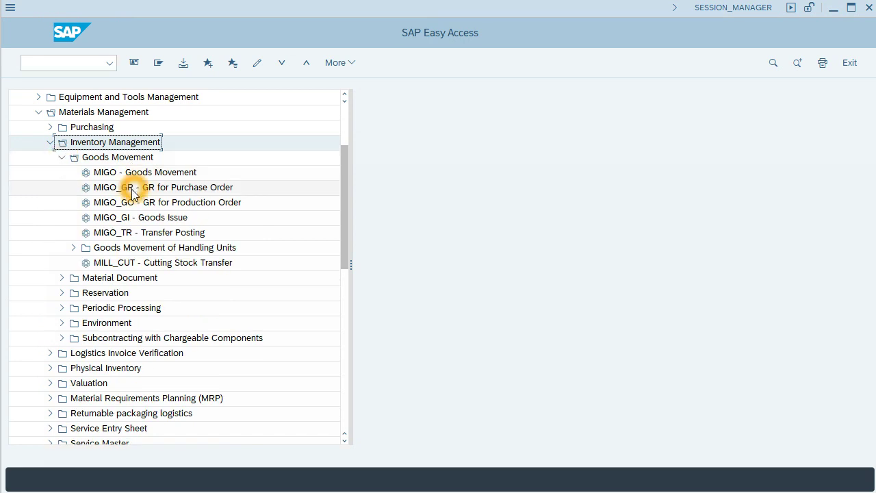
click(196, 190)
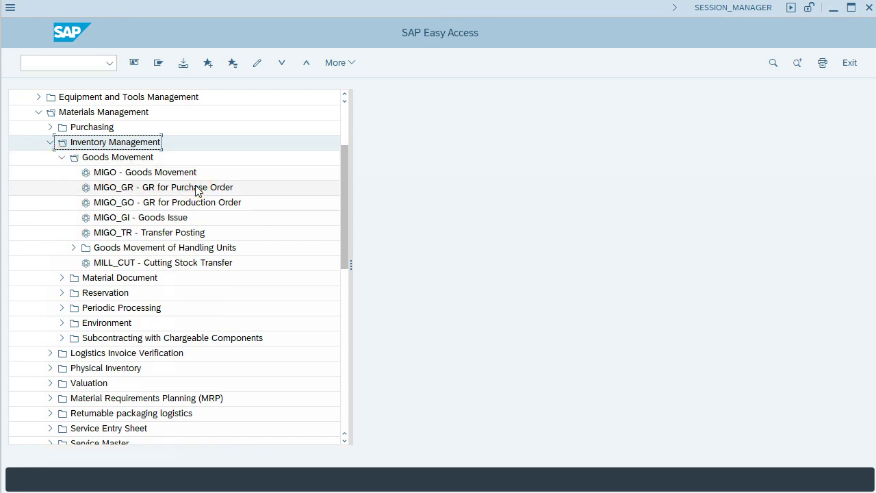
click(196, 190)
click(196, 190)
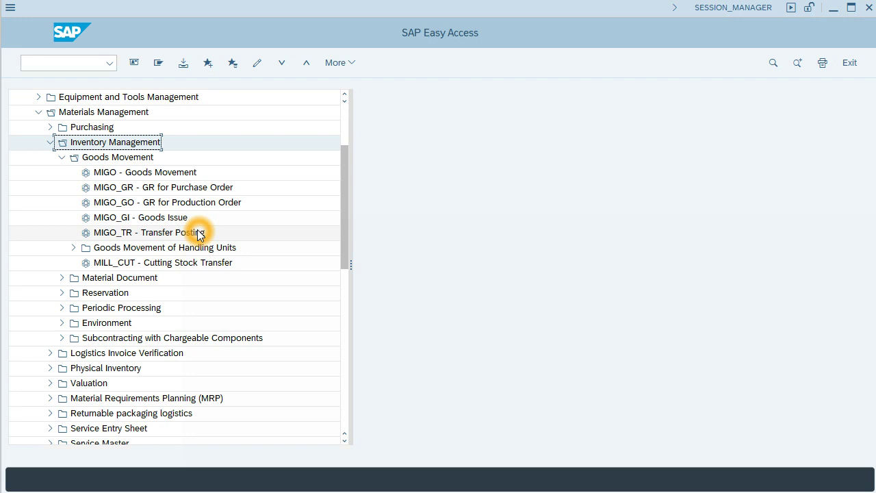
- Switch to the Stock Overview window and review the unrestricted-use stock of material 750 by storage location
mouse_move(525, 487)
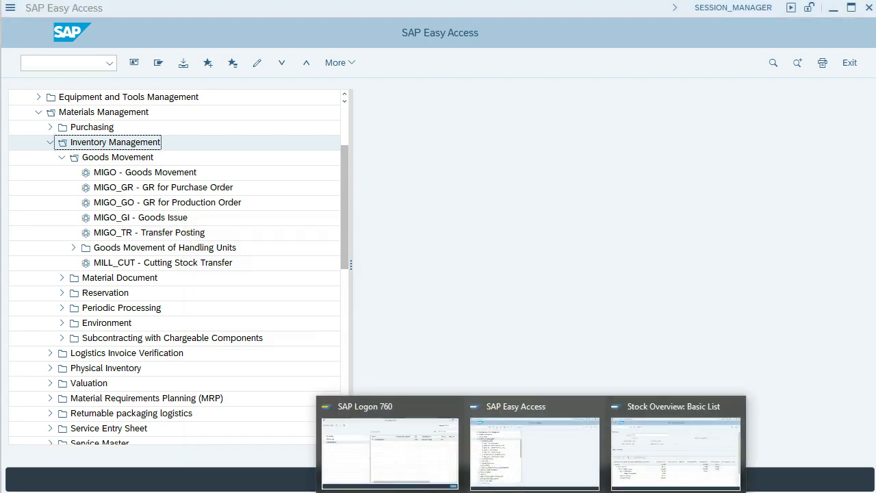
click(668, 442)
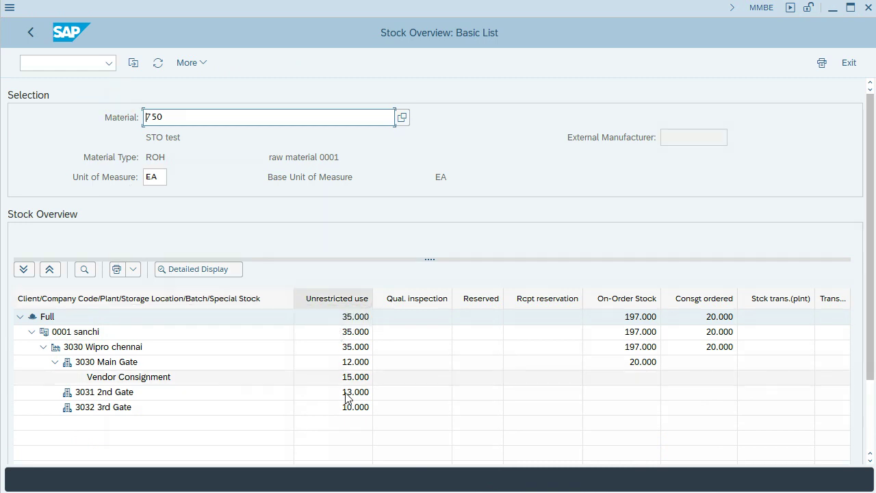
click(344, 415)
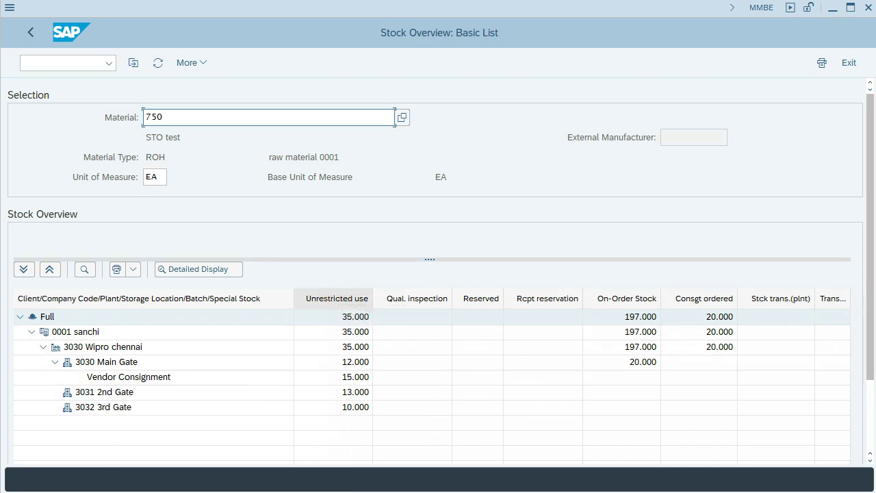
- Return to the SAP Easy Access window and open MIGO_GR - GR for Purchase Order
click(520, 441)
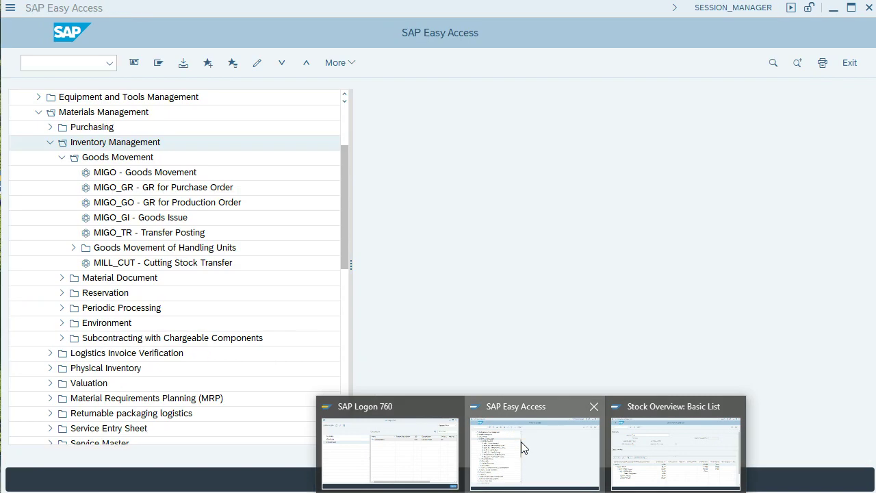
click(115, 190)
double_click(134, 181)
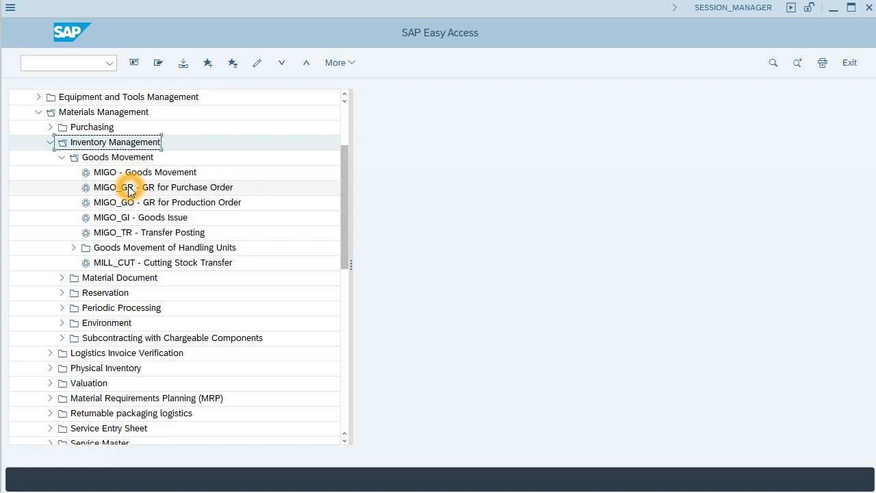
double_click(129, 189)
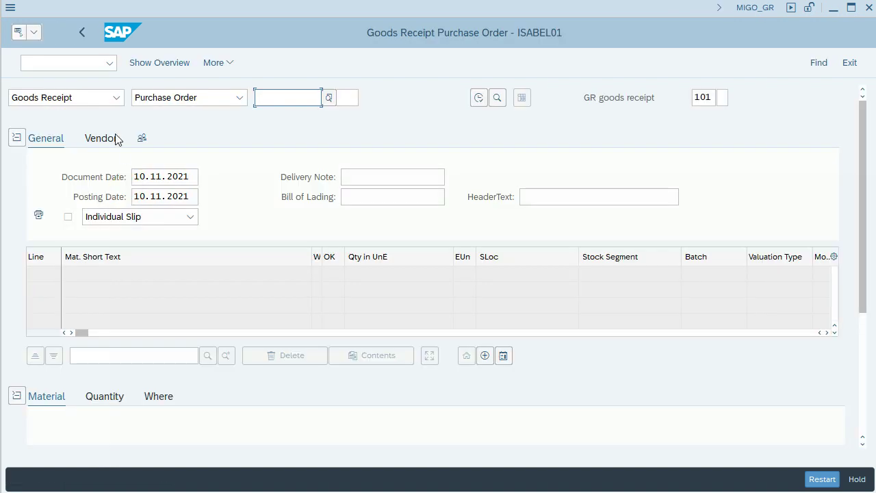
- Search for the goods receipt's purchase order among the purchasing documents for material 750 in plant 3030
click(253, 96)
click(264, 99)
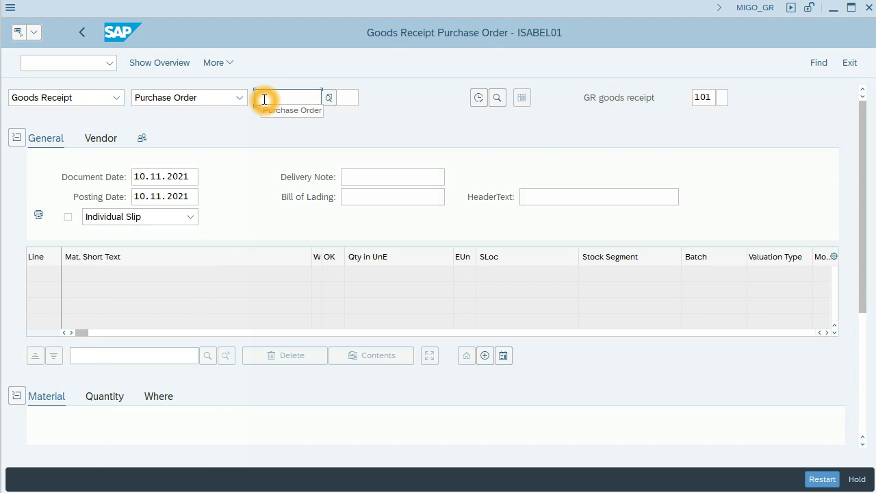
click(327, 97)
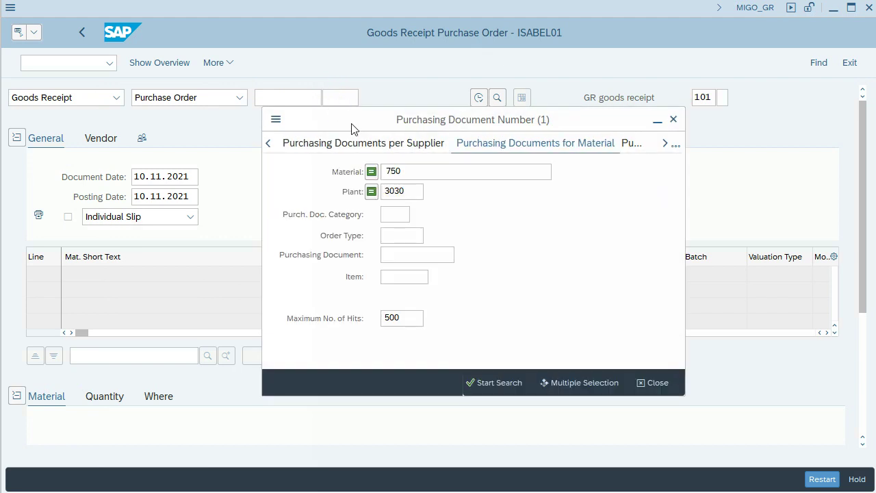
double_click(409, 170)
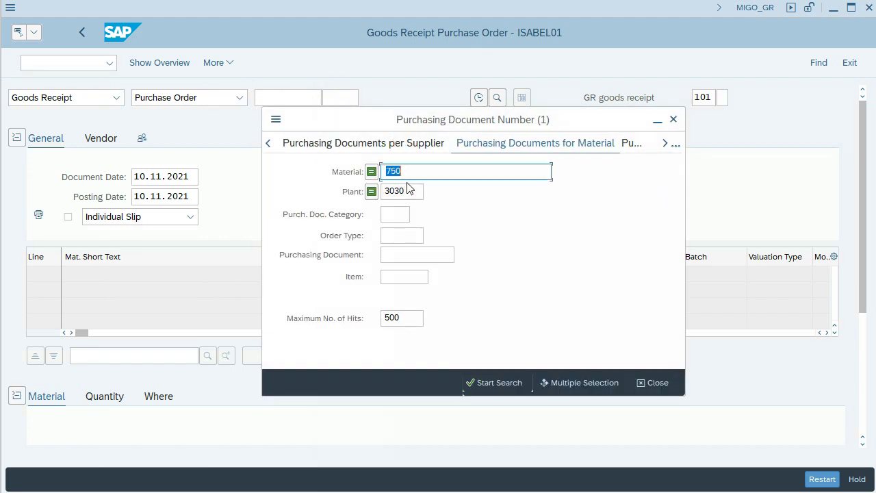
click(511, 384)
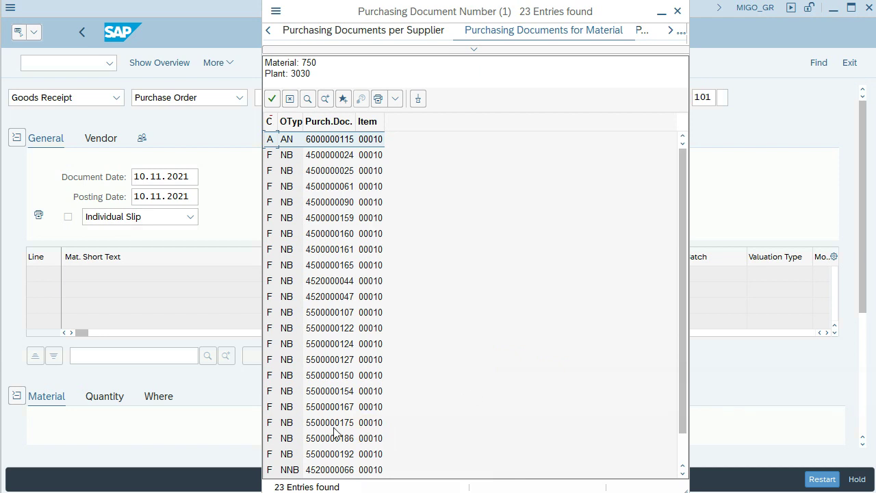
- Load the last listed order of type NB from the search results into the goods receipt
click(306, 442)
click(333, 454)
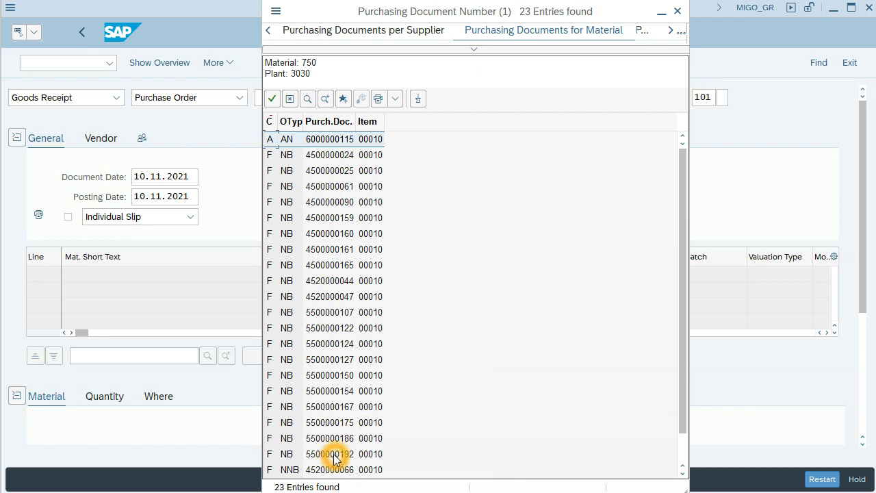
double_click(333, 454)
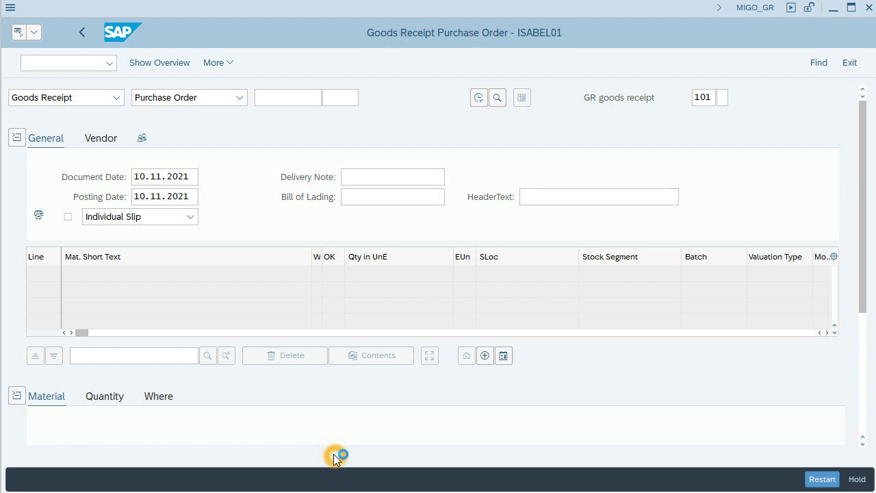
click(263, 222)
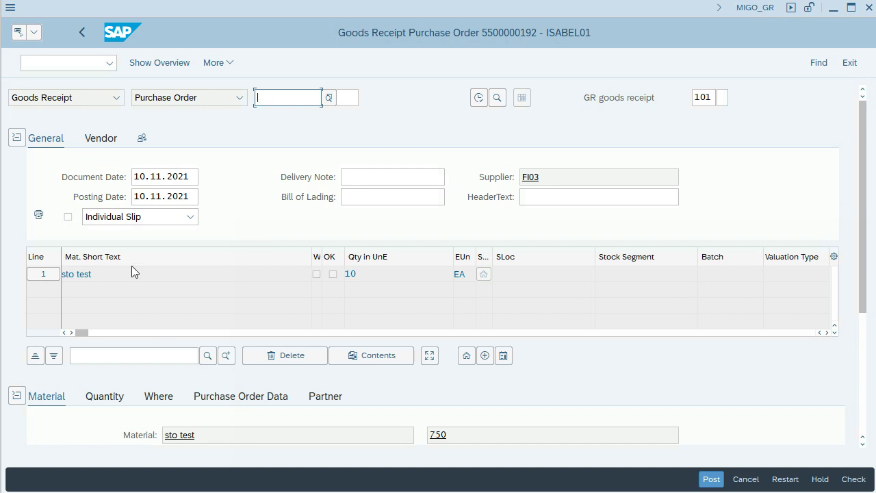
- Mark line 1 of the goods receipt as Item OK
scroll(324, 271, down, 3)
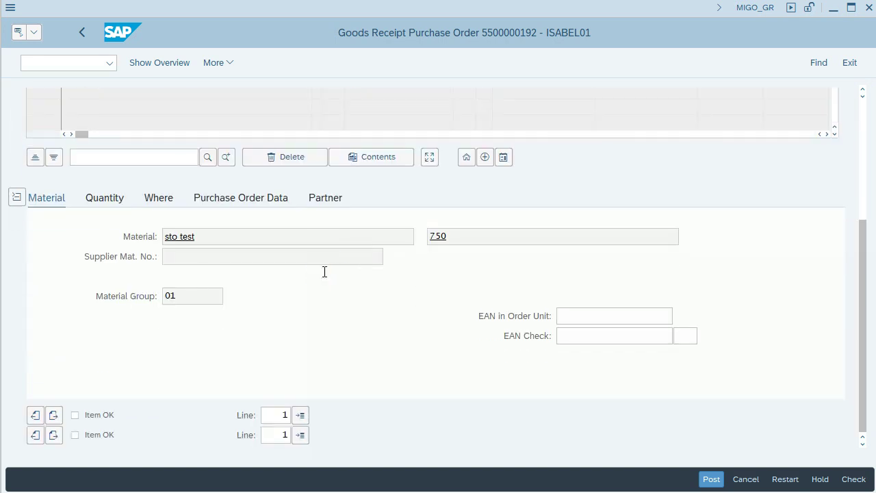
click(324, 273)
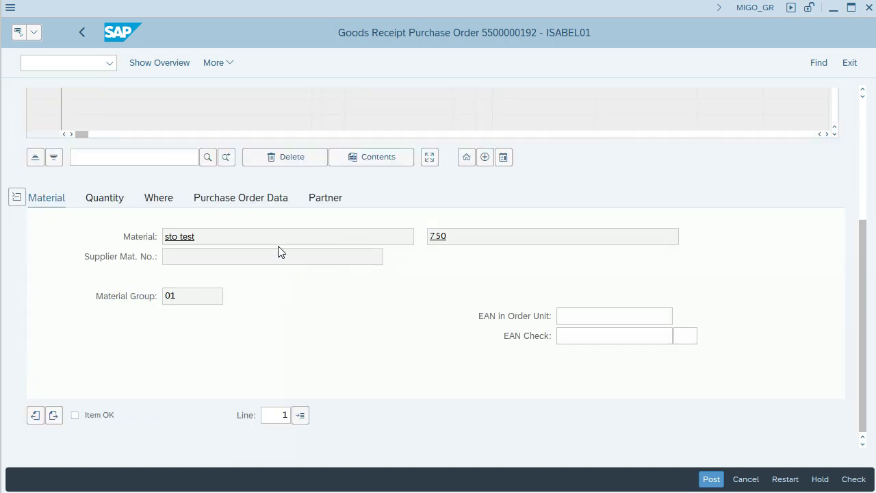
click(91, 390)
click(83, 415)
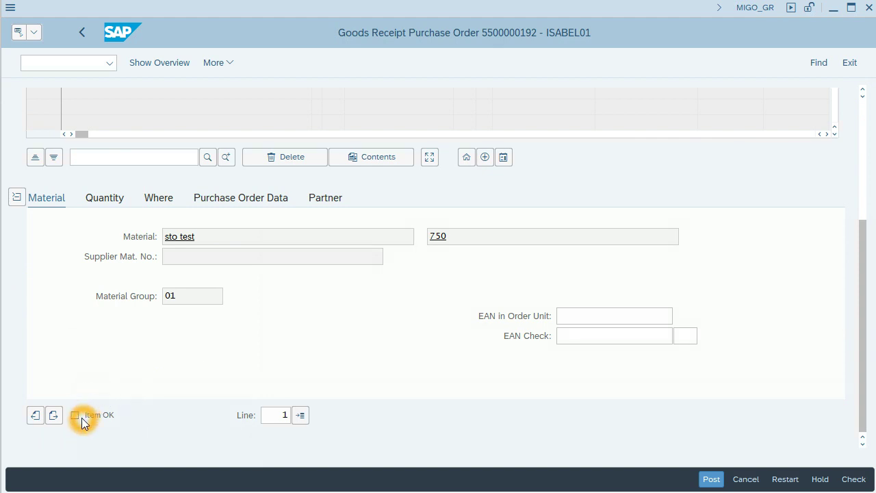
click(72, 422)
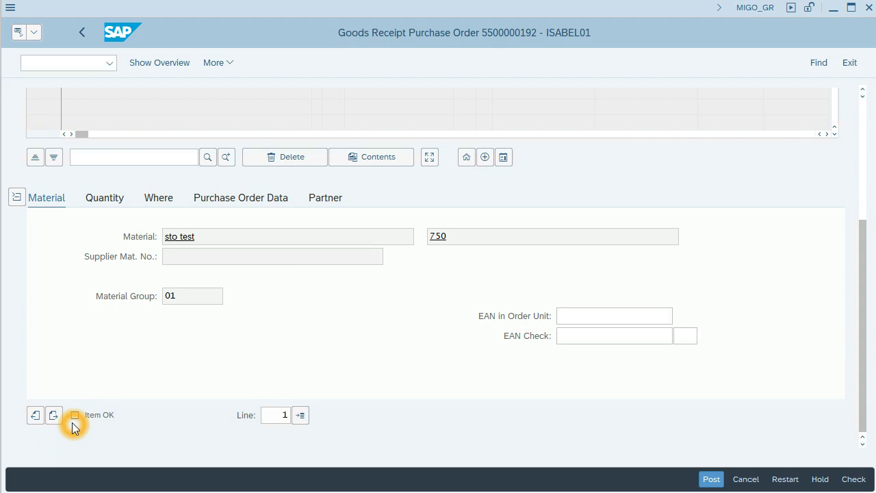
click(75, 415)
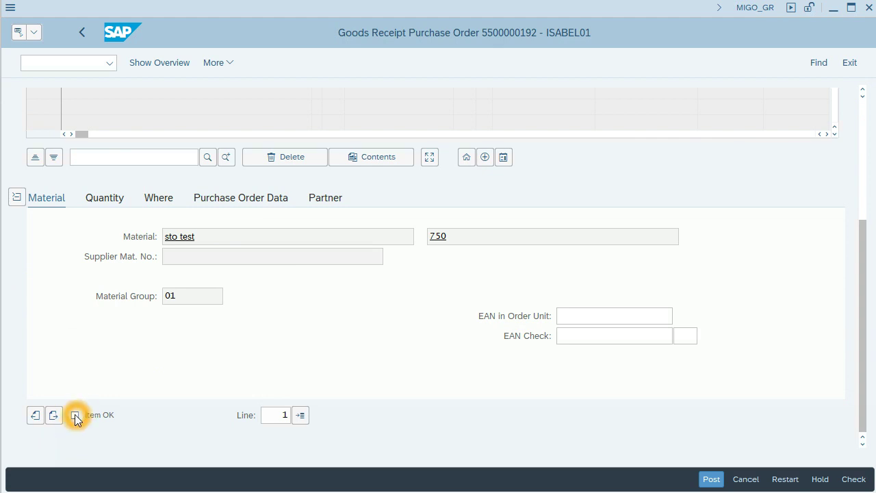
click(76, 416)
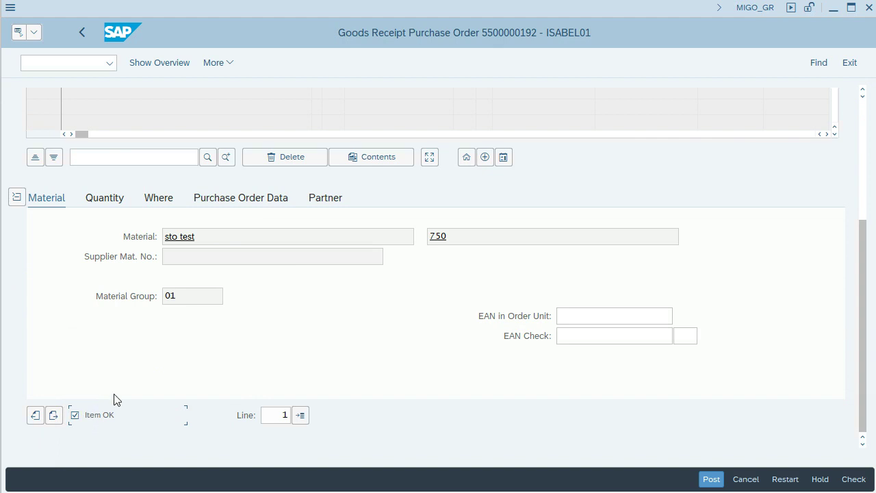
- Set the receiving storage location of line 1 to 3030 (Main Gate) in the item's Where details
click(165, 195)
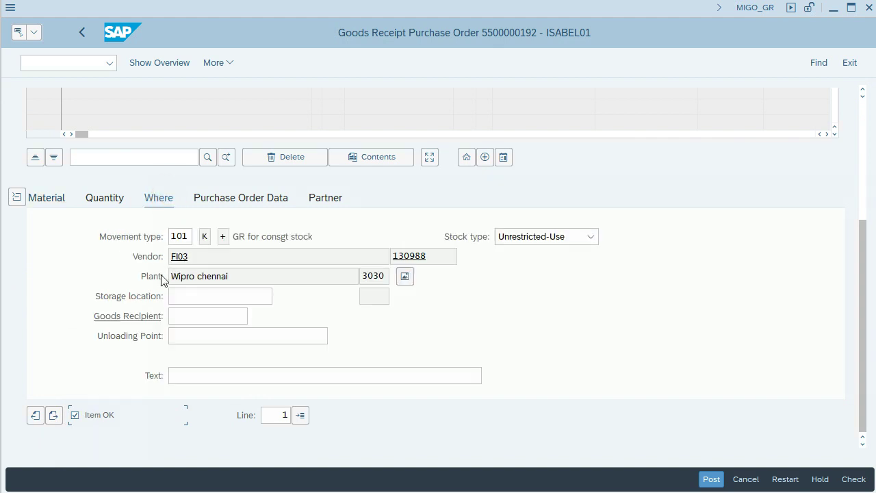
click(182, 291)
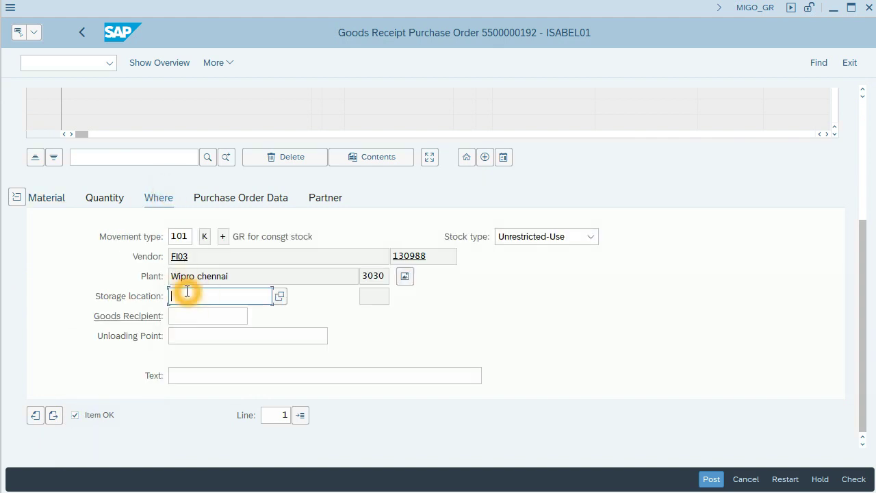
text(3030)
key(Return)
- Check the goods receipt document for errors and post it
click(853, 480)
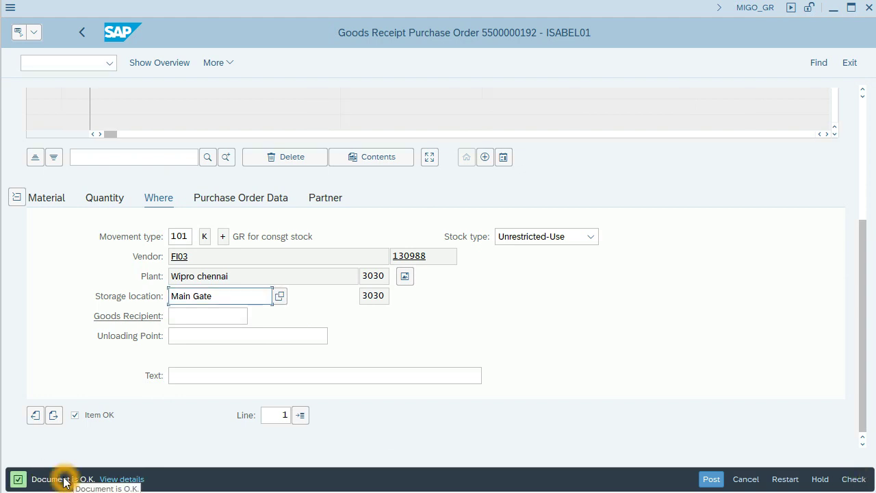
click(711, 479)
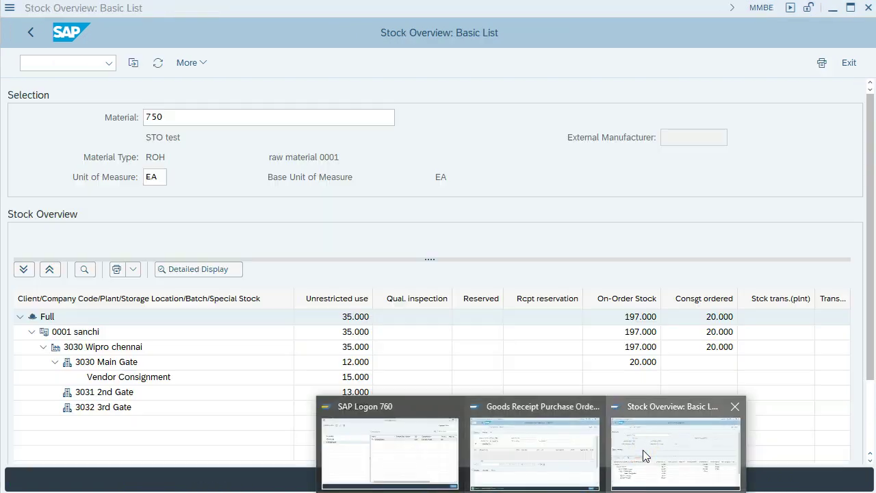
- Refresh the stock overview of material 750 and examine the Vendor Consignment quantity under 3030 Main Gate
click(642, 449)
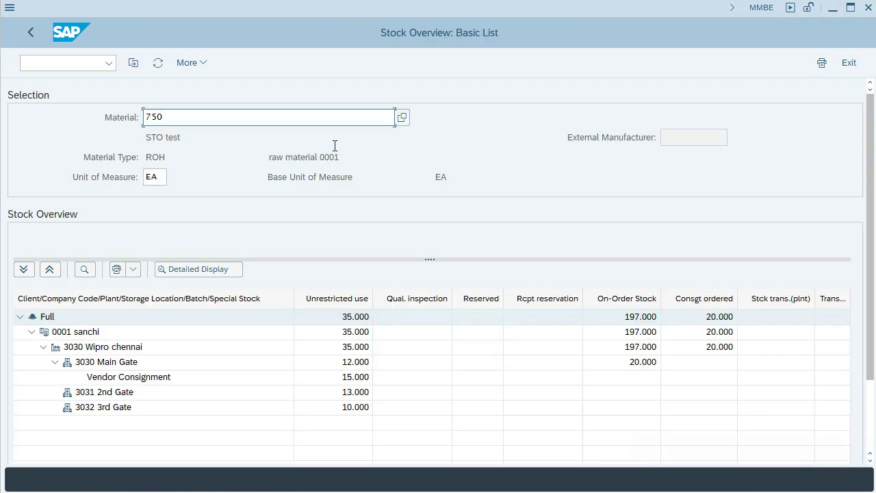
click(156, 65)
click(156, 63)
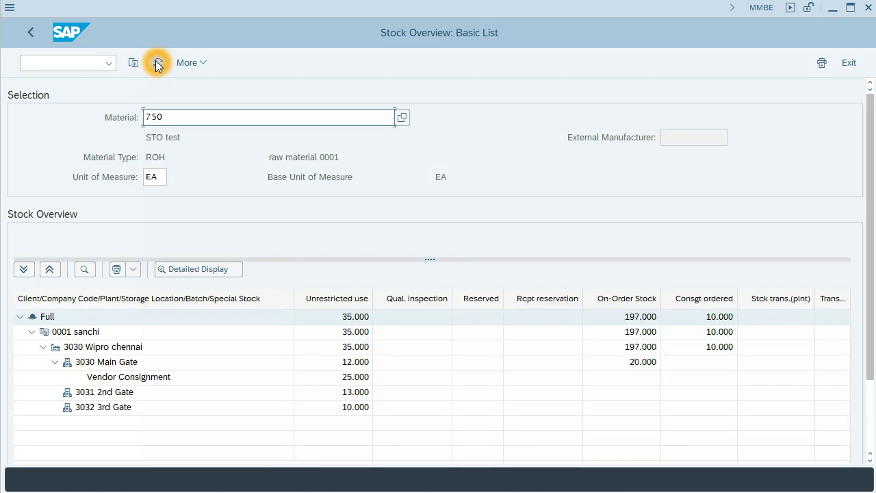
click(92, 374)
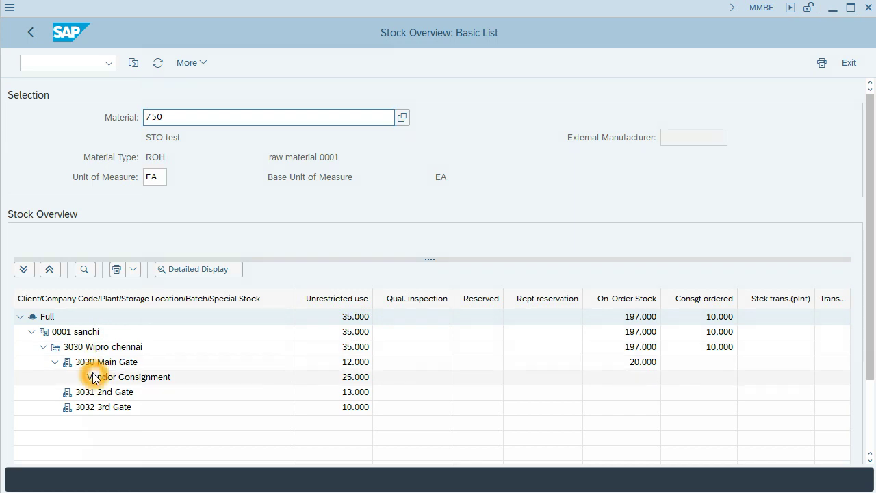
click(333, 385)
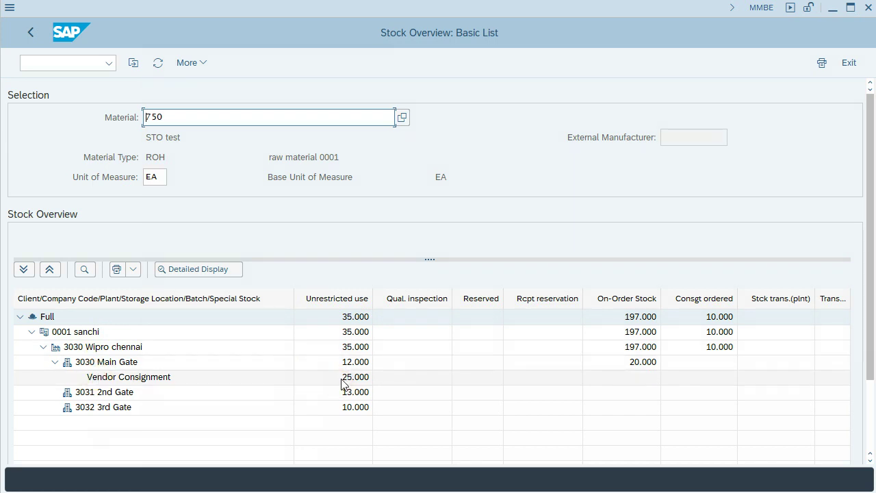
click(350, 379)
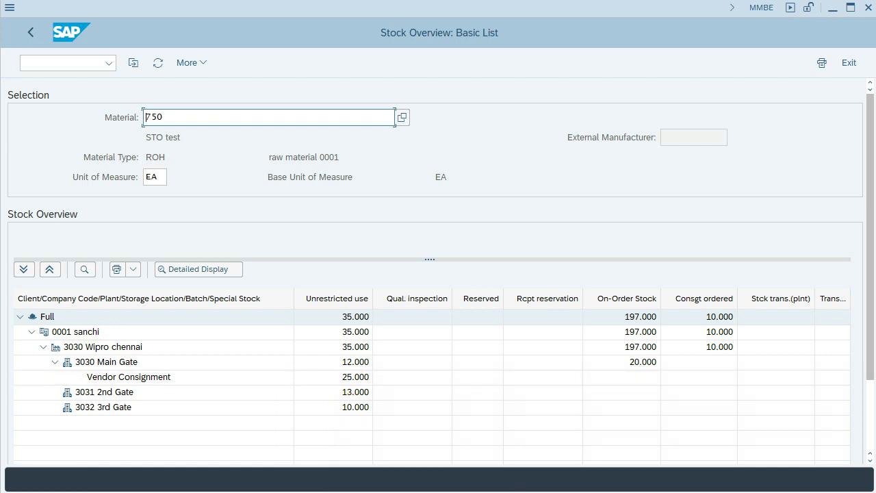
- Return to the Goods Receipt window and leave the transaction for the SAP Easy Access menu
click(524, 401)
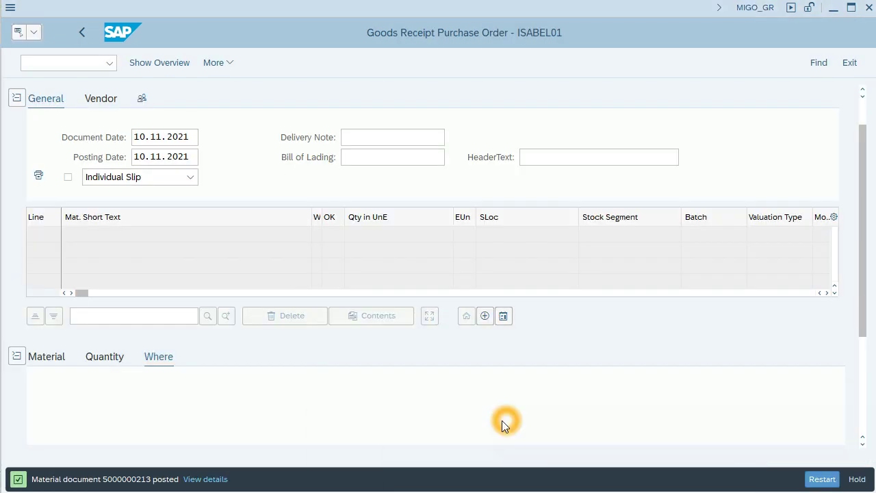
click(76, 29)
click(83, 32)
click(83, 31)
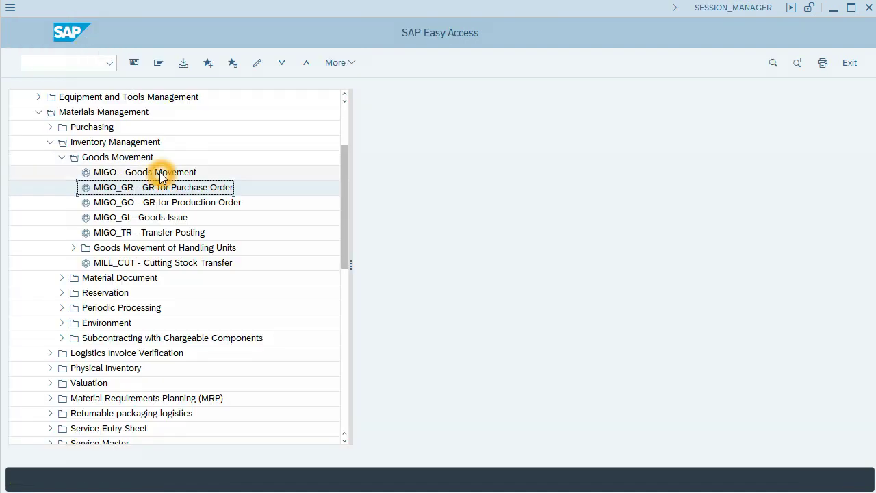
- Open the MIGO_TR Transfer Posting transaction and check that it uses movement type 411 with special stock indicator K
click(172, 233)
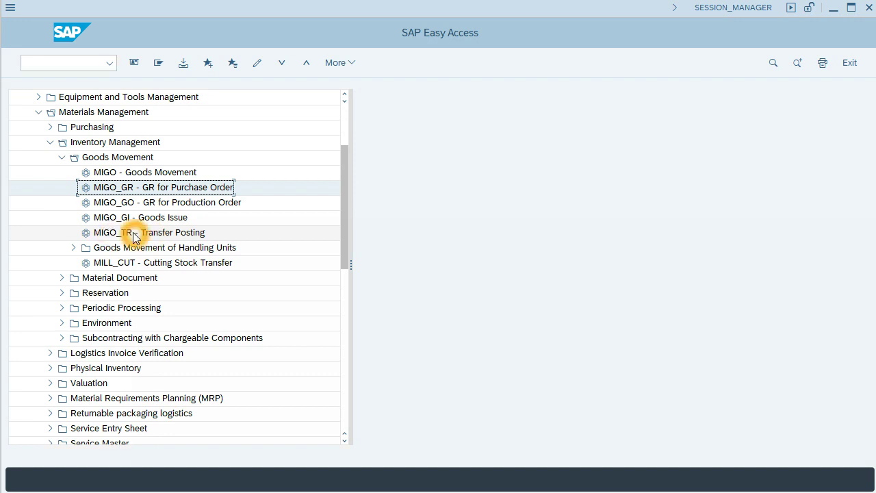
double_click(133, 233)
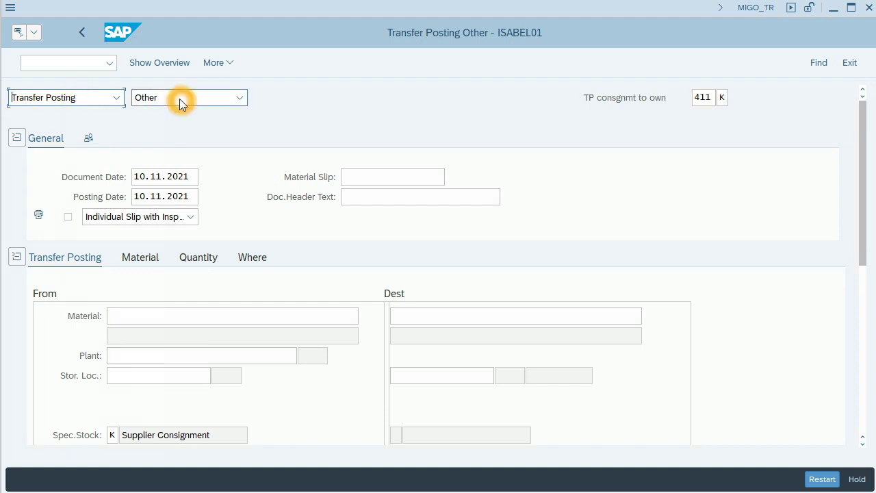
click(700, 106)
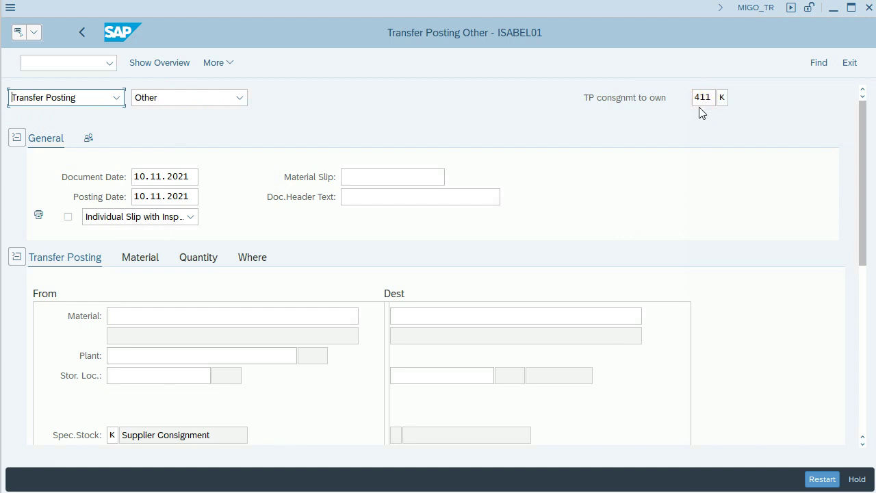
click(713, 101)
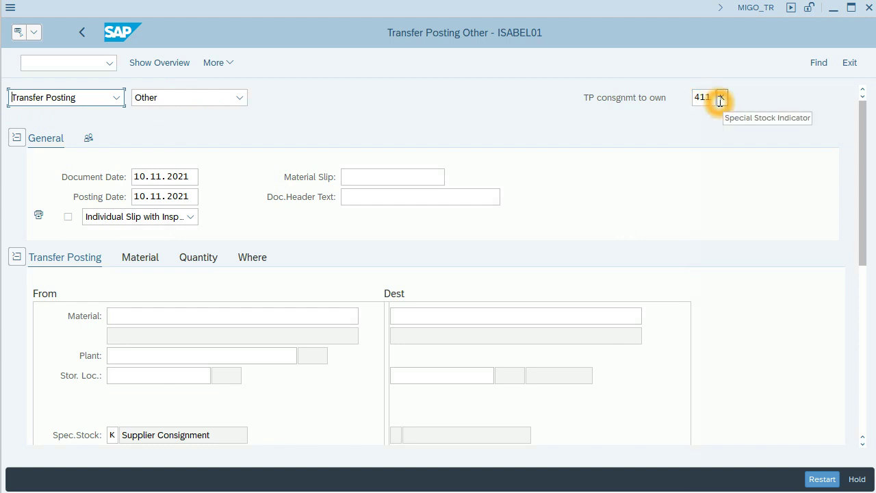
- Fill in the From side of the transfer posting with material 750, plant 3030 and storage location 3030
click(214, 314)
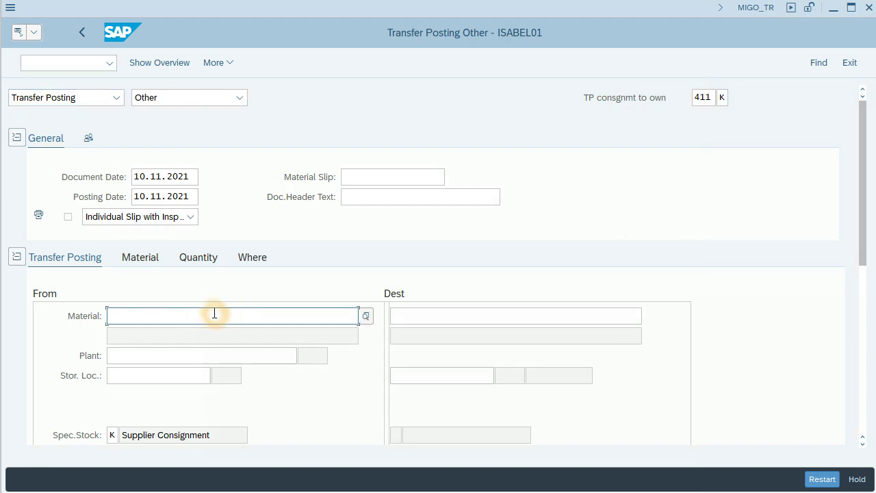
click(214, 314)
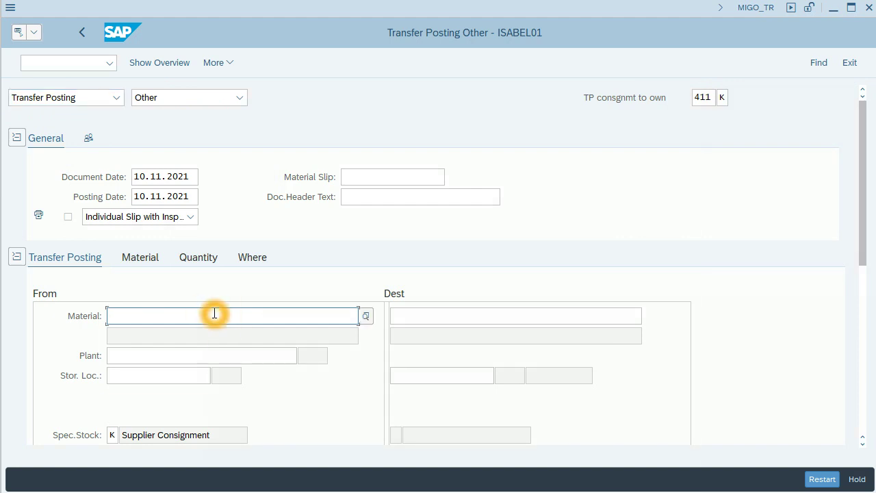
text(750)
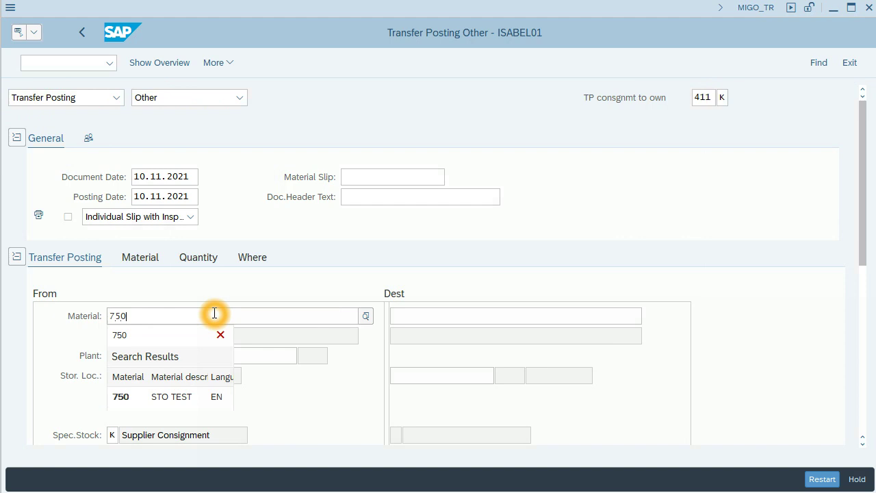
click(182, 334)
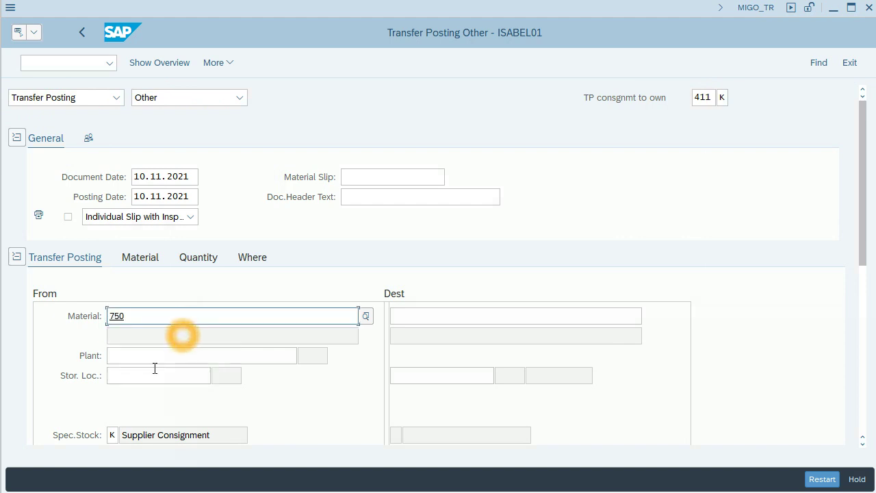
click(156, 353)
text(3)
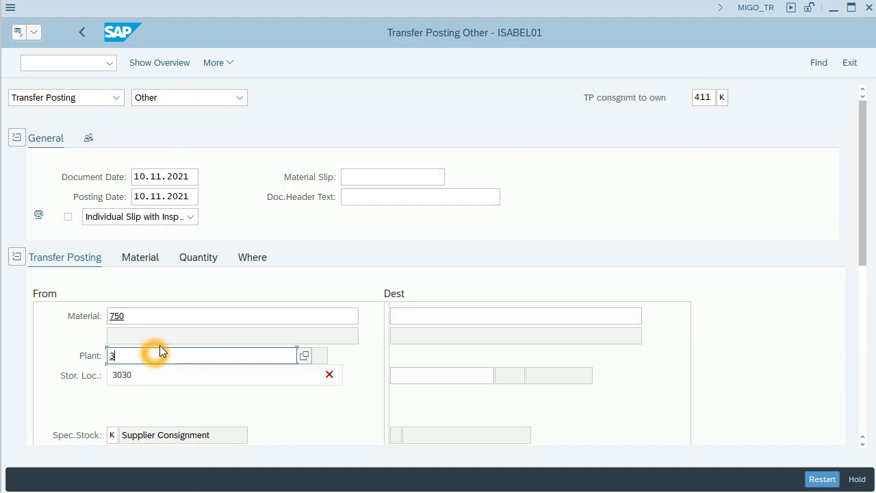
text(030)
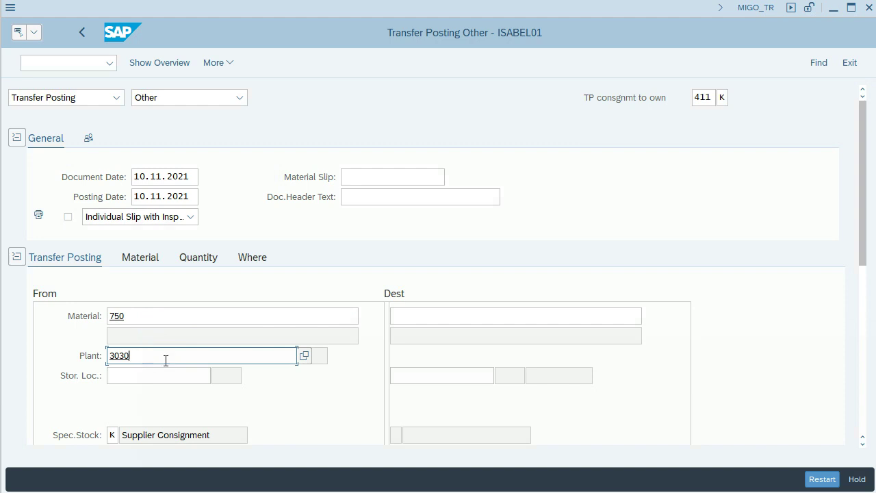
click(150, 377)
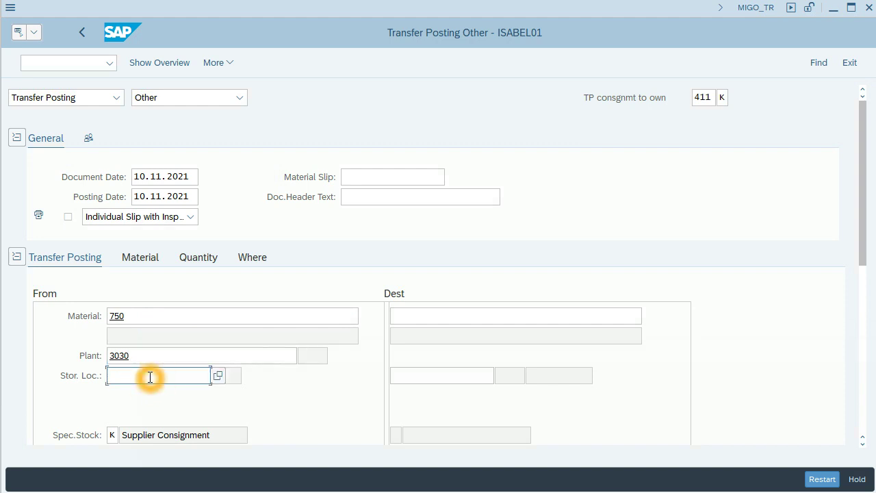
text(3030)
- Fill in the Dest side of the transfer posting with material 750 and storage location 3030
click(438, 314)
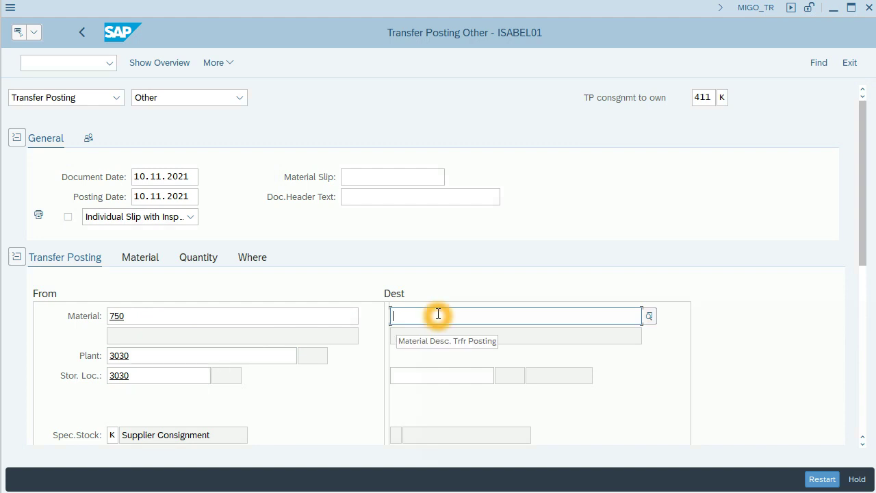
text(750)
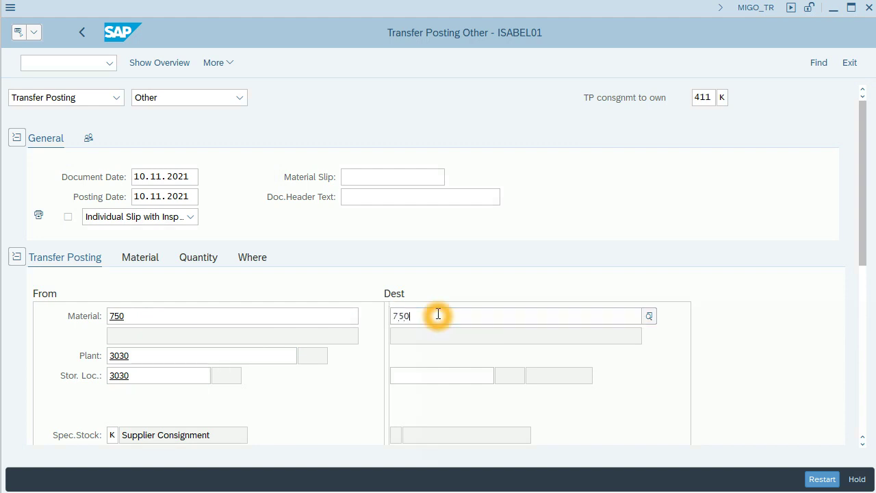
click(435, 335)
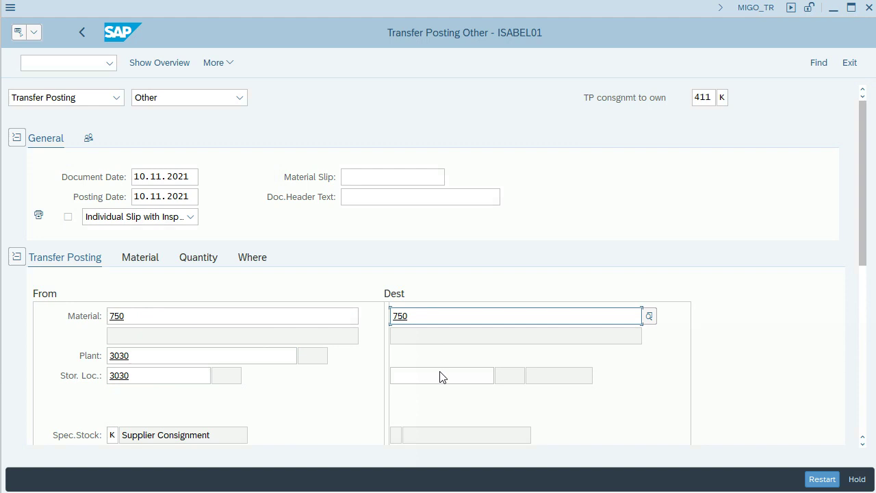
click(435, 376)
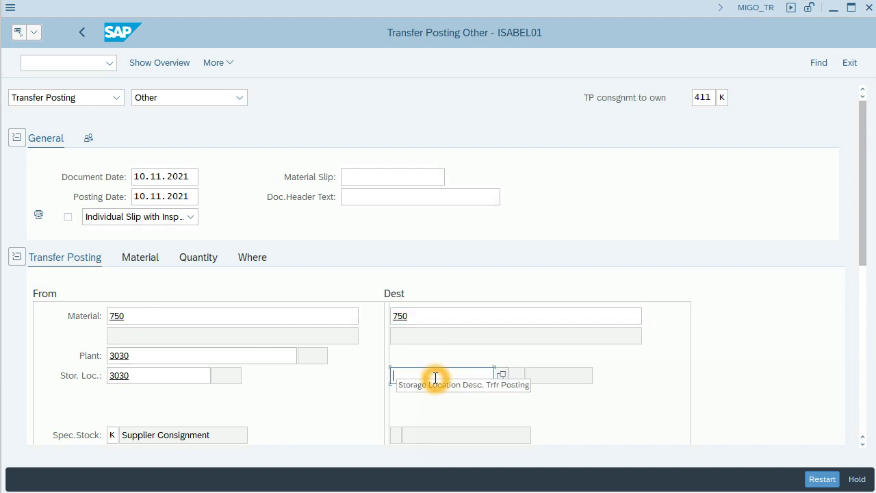
text(3030)
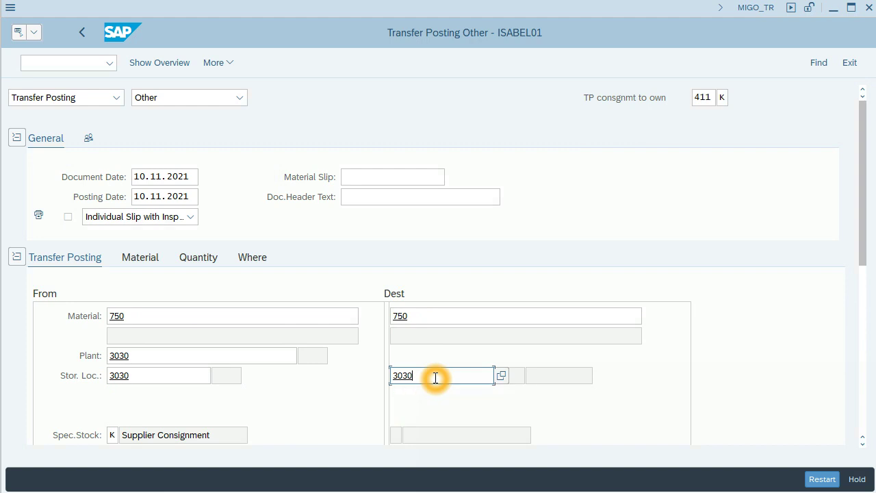
- Enter the suggested consignment vendor number under Supplier Consignment and set the transfer quantity to 5
scroll(354, 376, down, 3)
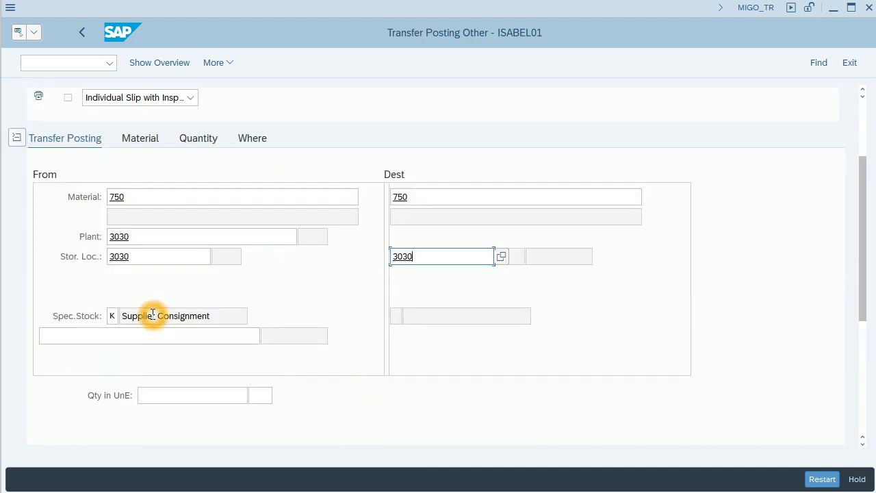
click(93, 336)
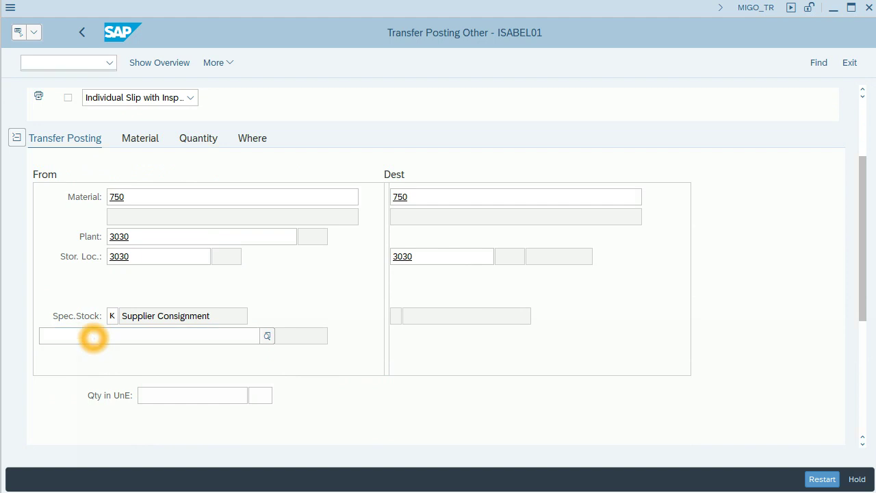
click(93, 336)
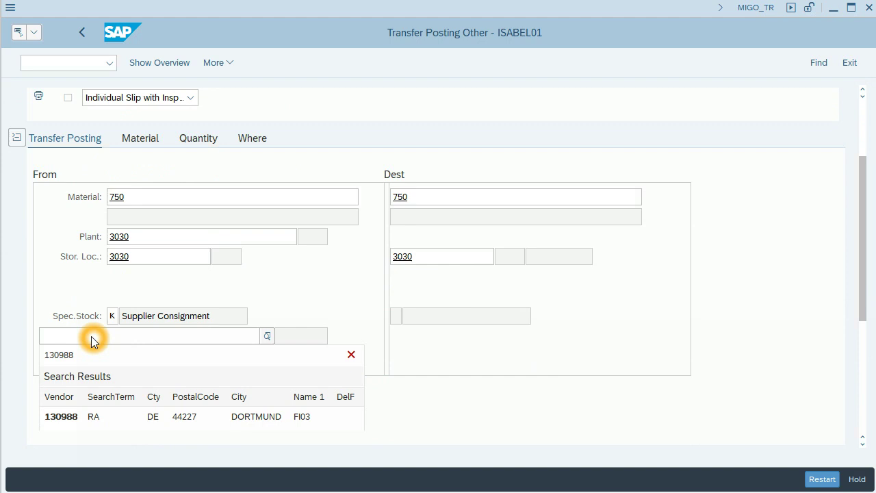
click(129, 352)
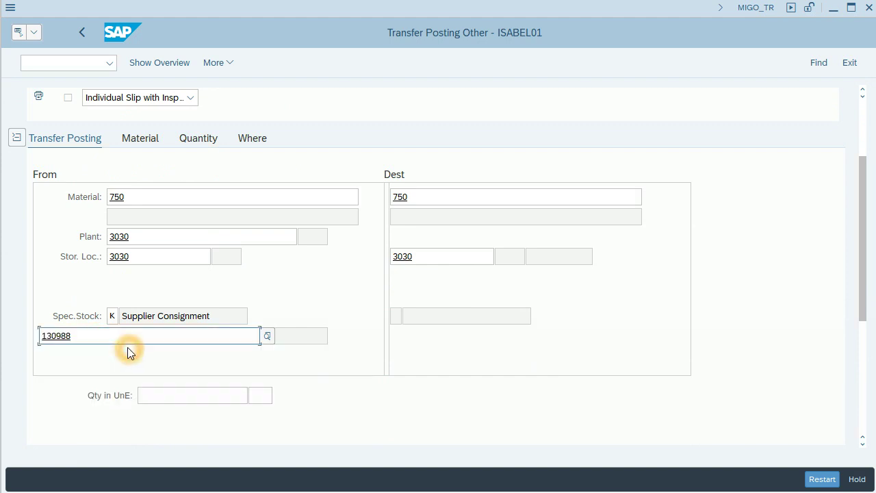
click(174, 395)
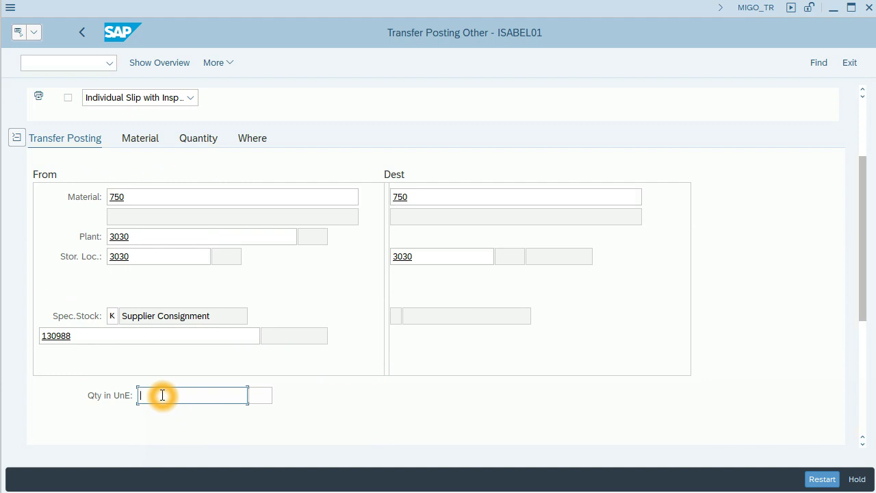
text(5)
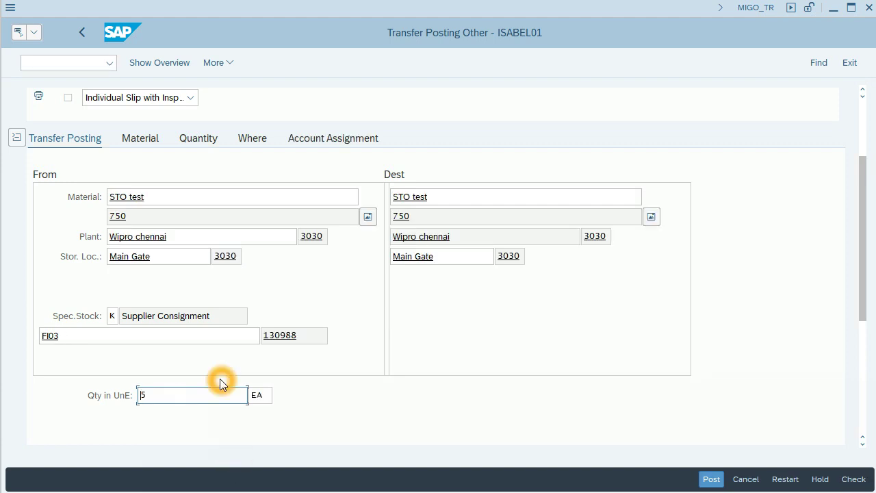
- Check the transfer posting document for errors and post it
click(848, 480)
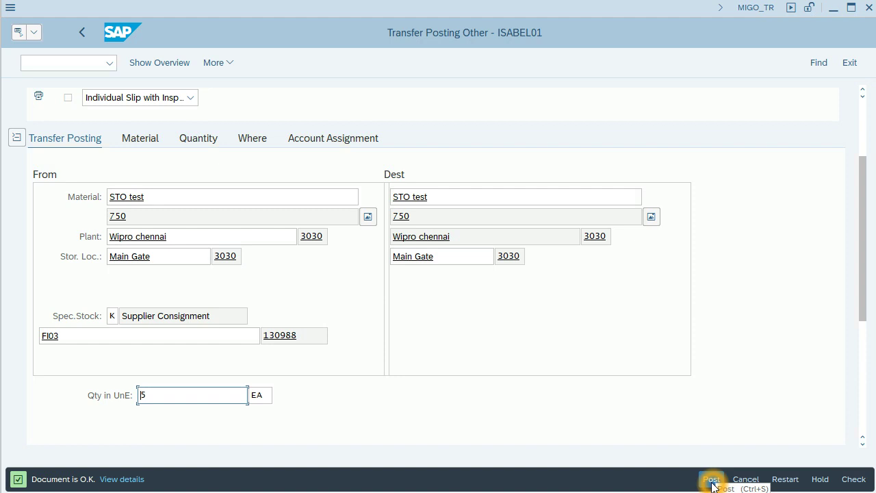
click(712, 481)
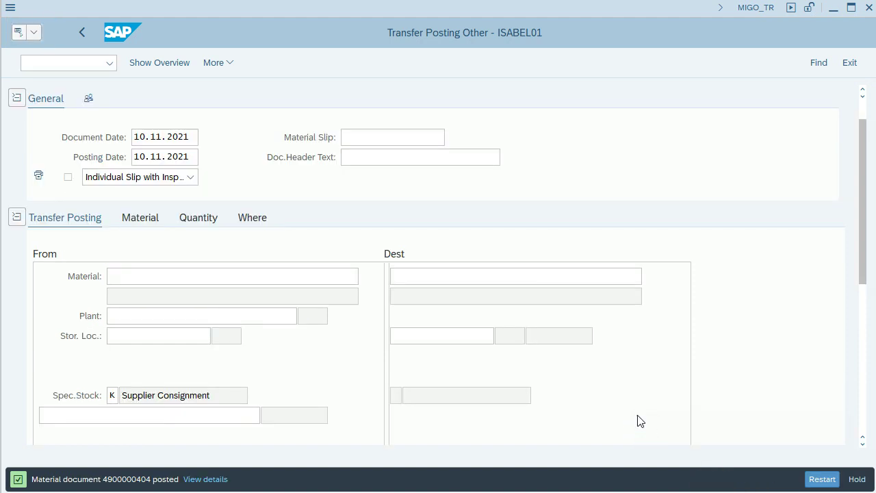
click(152, 482)
- Switch to the stock overview of material 750 and refresh it to compare the Main Gate unrestricted and Vendor Consignment quantities
click(688, 449)
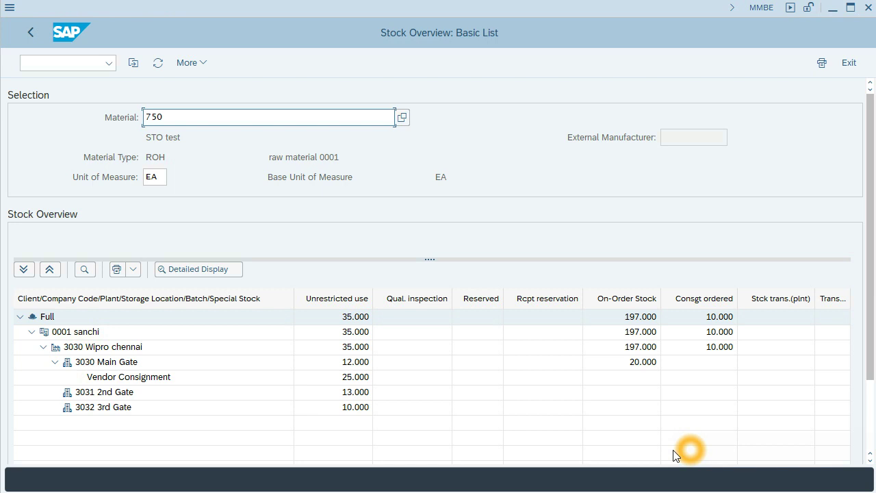
click(157, 63)
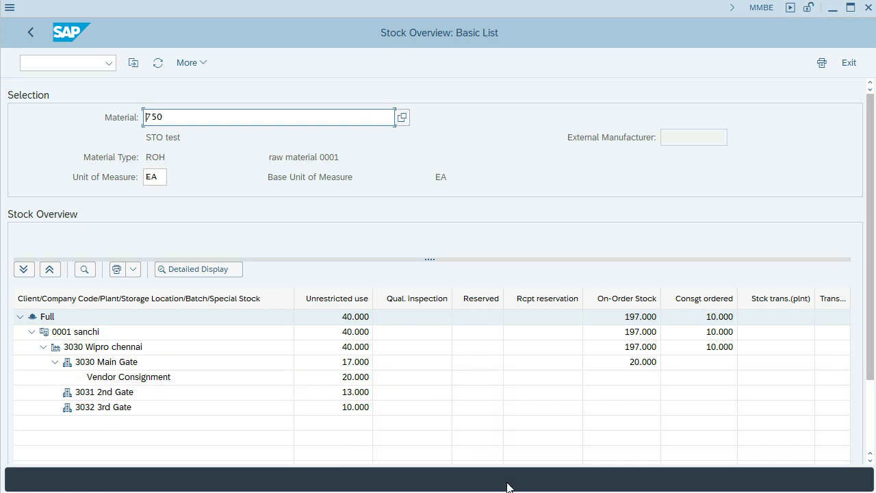
- Return to the Transfer Posting window and leave the transaction
mouse_move(509, 484)
click(524, 457)
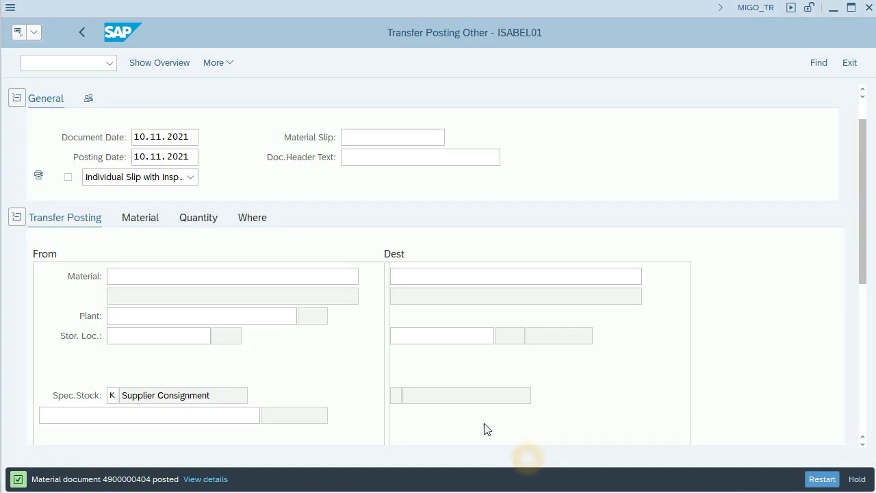
click(84, 31)
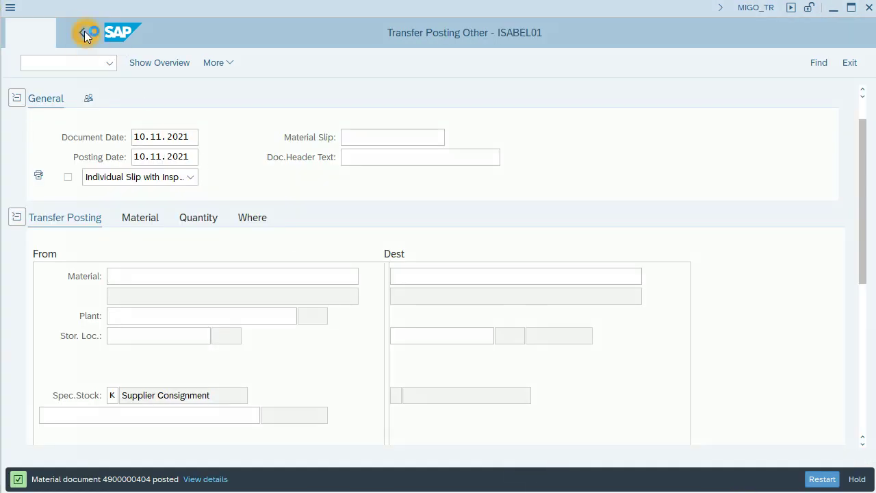